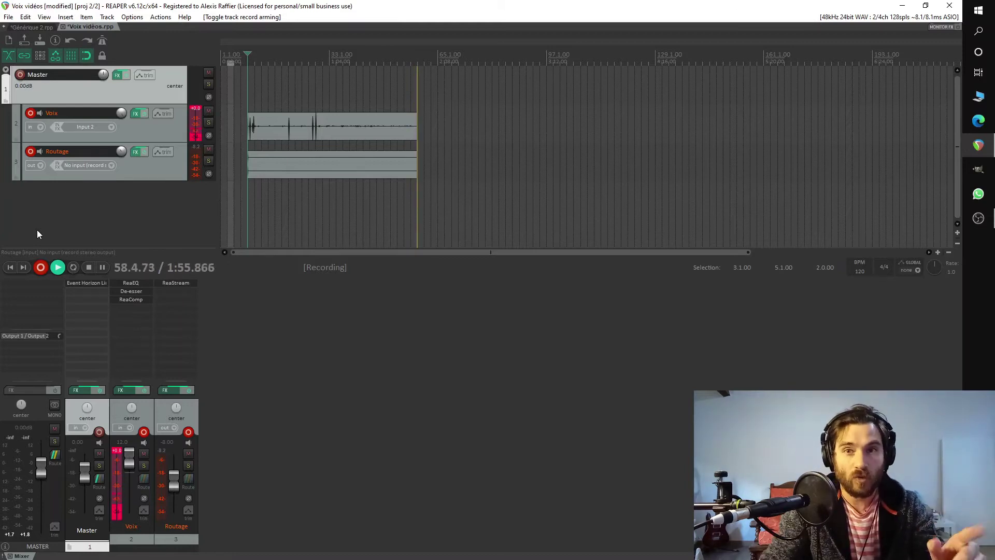
# - Switch to the Générique 2 project and play back its looped section
pyautogui.click(28, 27)
pyautogui.press('space')
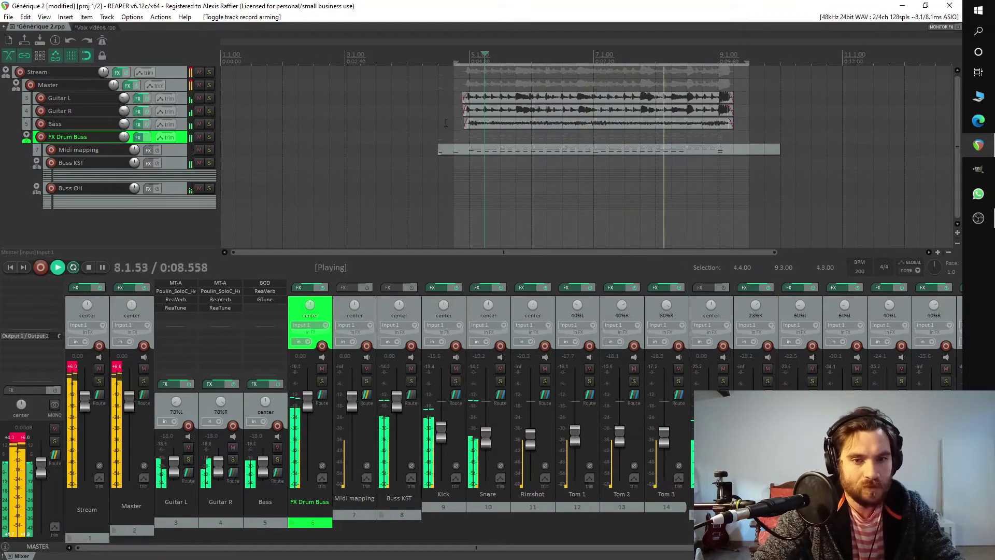
pyautogui.press('space')
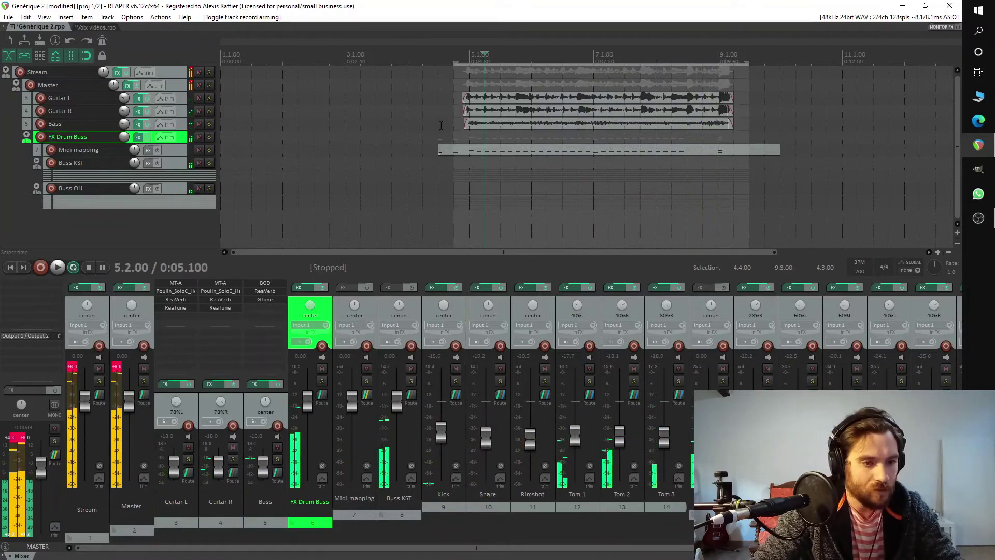
# - Clear the Master, Stream and main output peak readings, replay briefly, and set the time selection from 5.1.00 to 9.1.00
pyautogui.click(116, 365)
pyautogui.click(72, 366)
pyautogui.click(18, 438)
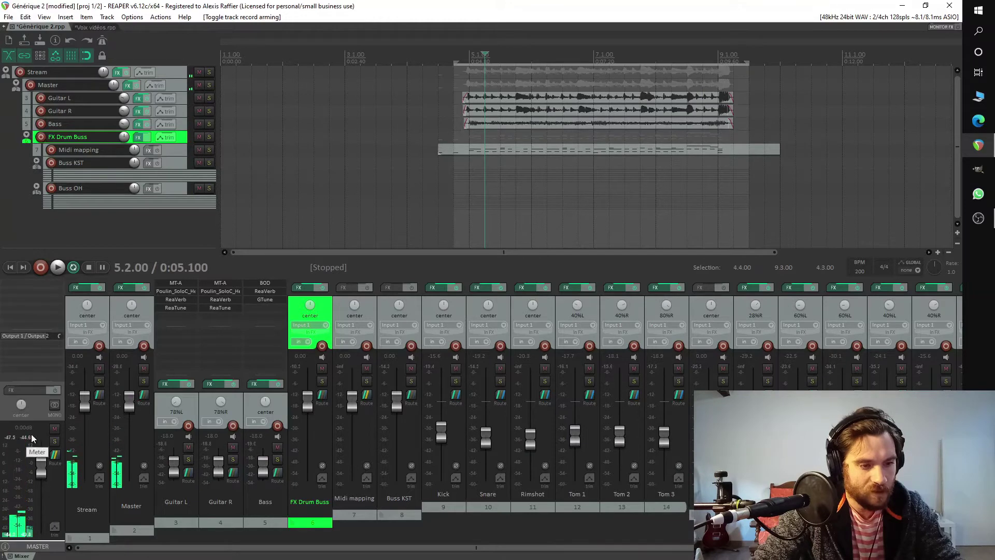
pyautogui.press('space')
pyautogui.press('space')
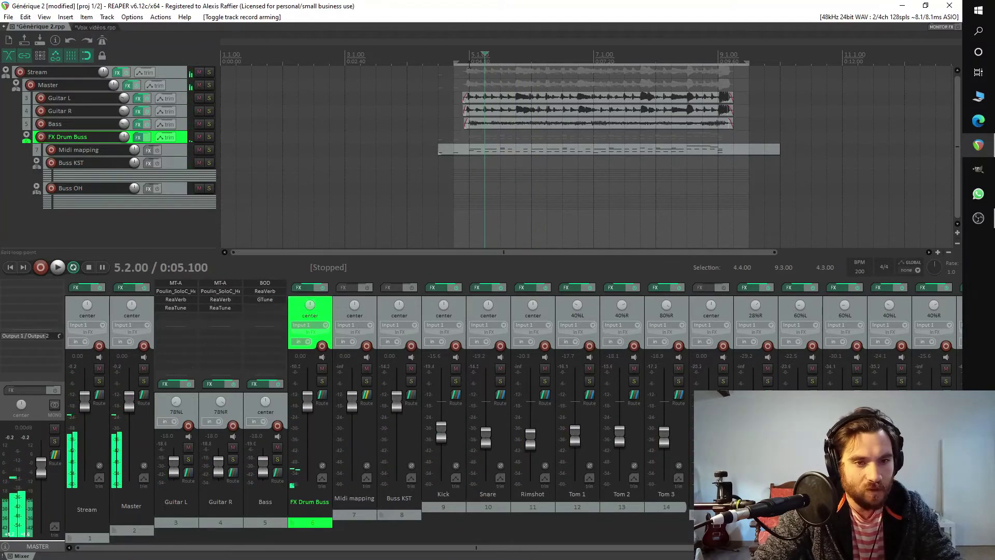
pyautogui.moveTo(469, 78); pyautogui.dragTo(718, 80)
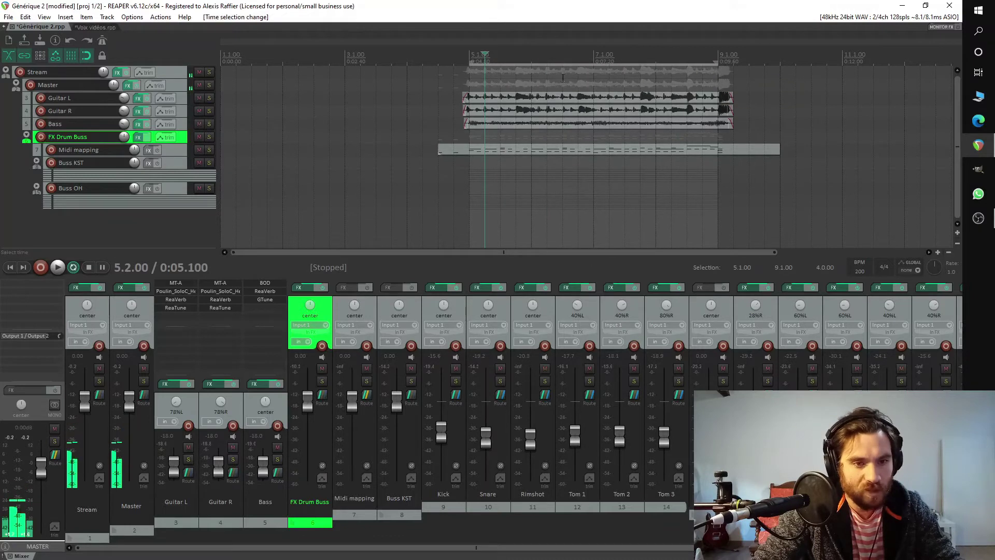
# - Add Voxengo Tube Amp to the Master track's effects and place it before the Event Horizon limiter
pyautogui.click(127, 288)
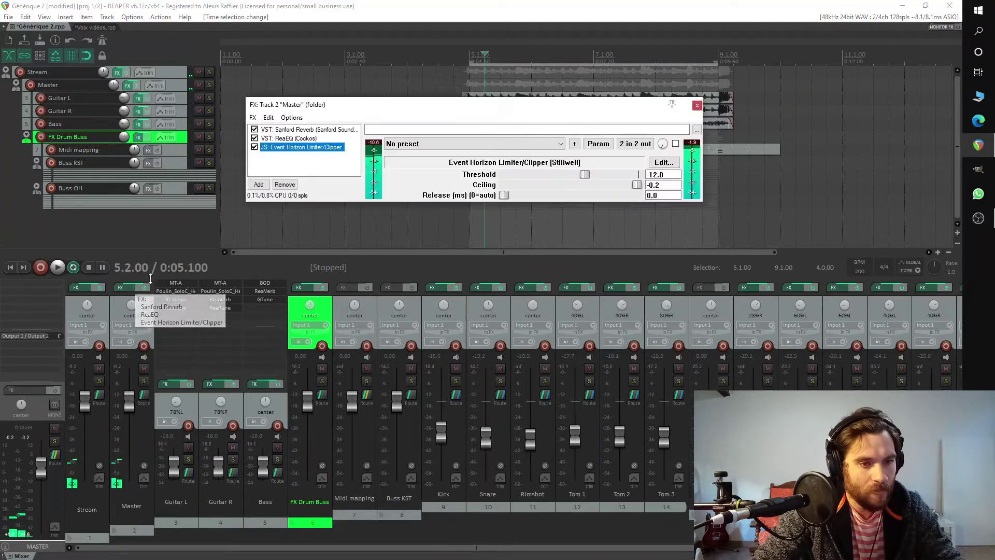
pyautogui.click(303, 171)
pyautogui.click(258, 184)
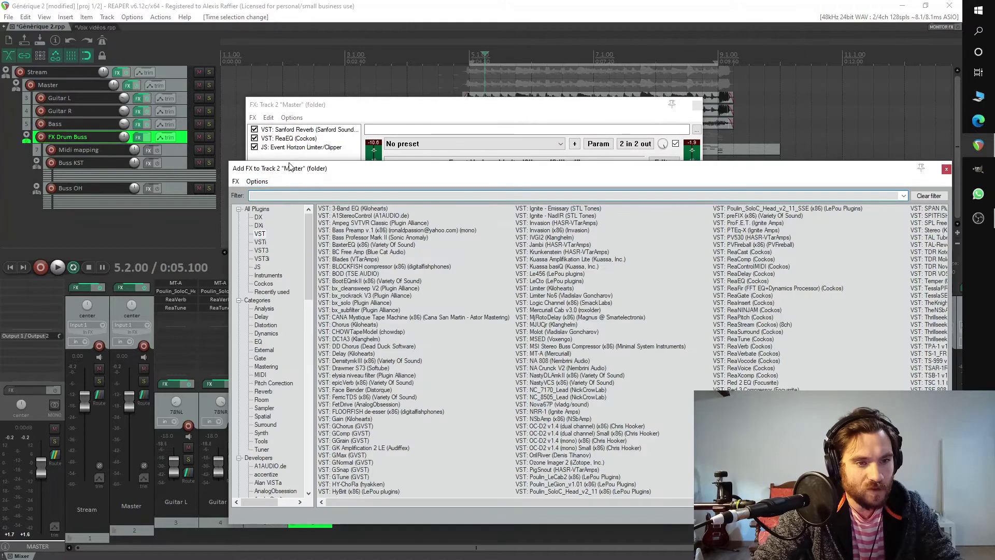
pyautogui.moveTo(333, 170); pyautogui.dragTo(327, 95)
pyautogui.write('tube')
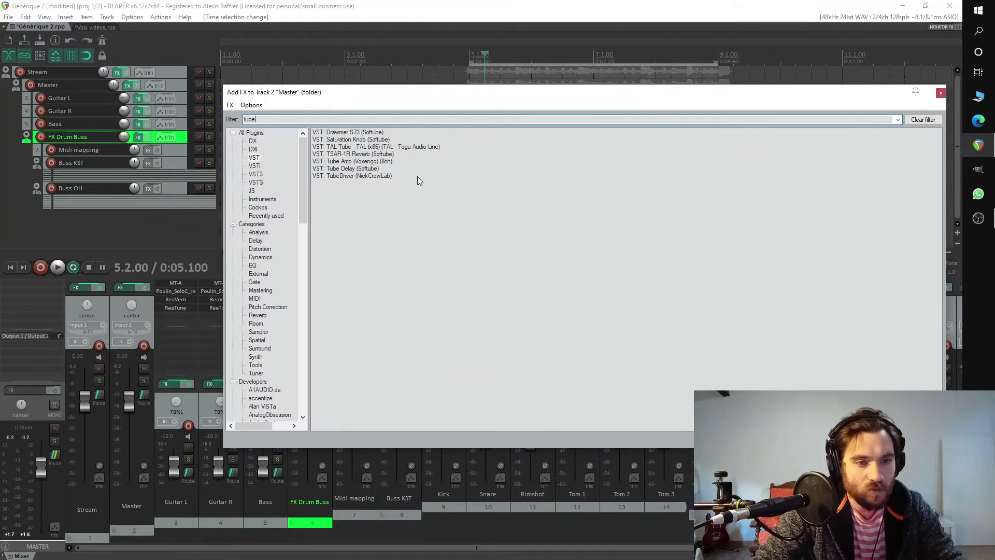
pyautogui.doubleClick(365, 164)
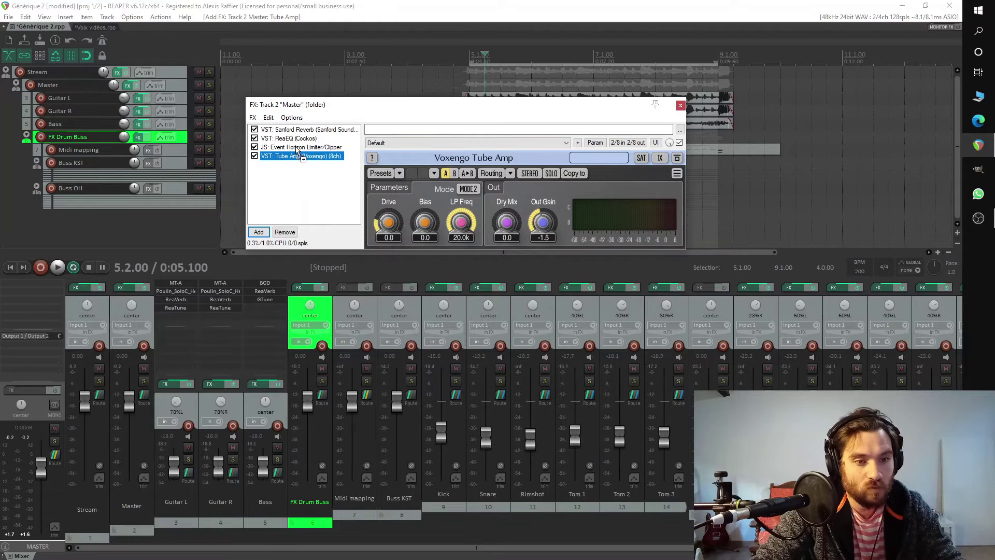
pyautogui.moveTo(299, 154); pyautogui.dragTo(297, 150)
pyautogui.moveTo(420, 108); pyautogui.dragTo(428, 115)
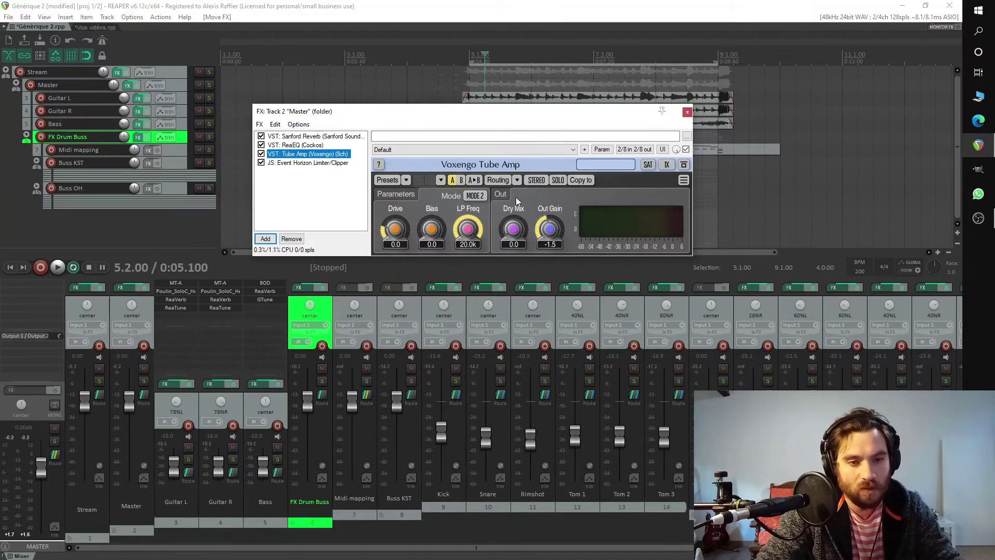
# - Look through the Tube Amp presets, play the loop and compare the sound with the effect bypassed and enabled
pyautogui.click(509, 149)
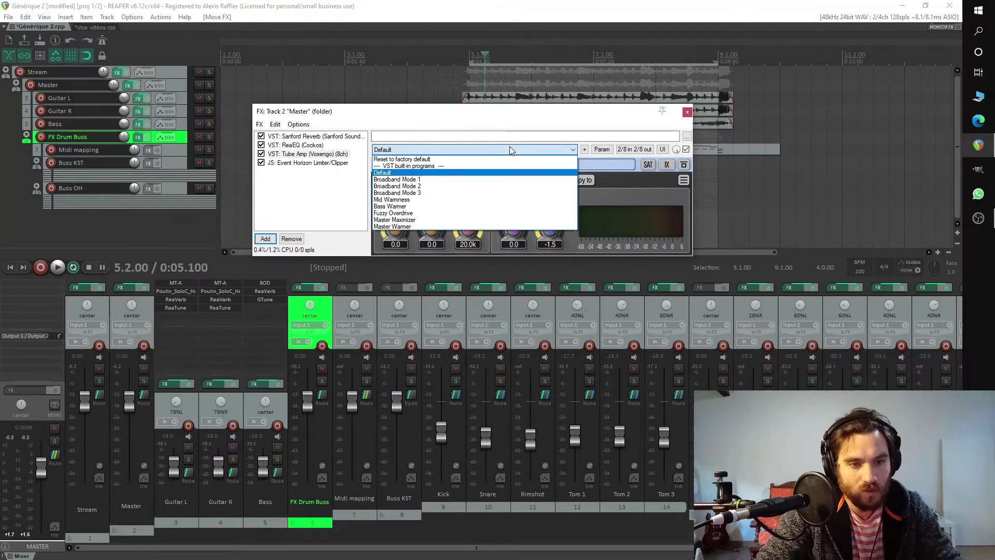
pyautogui.click(509, 149)
pyautogui.moveTo(509, 119); pyautogui.dragTo(516, 139)
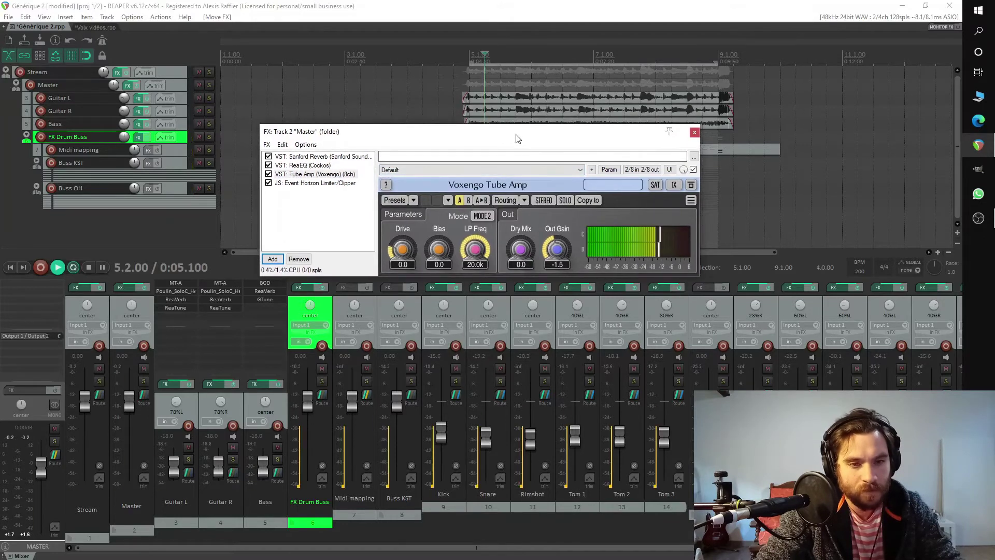
pyautogui.press('space')
pyautogui.click(268, 174)
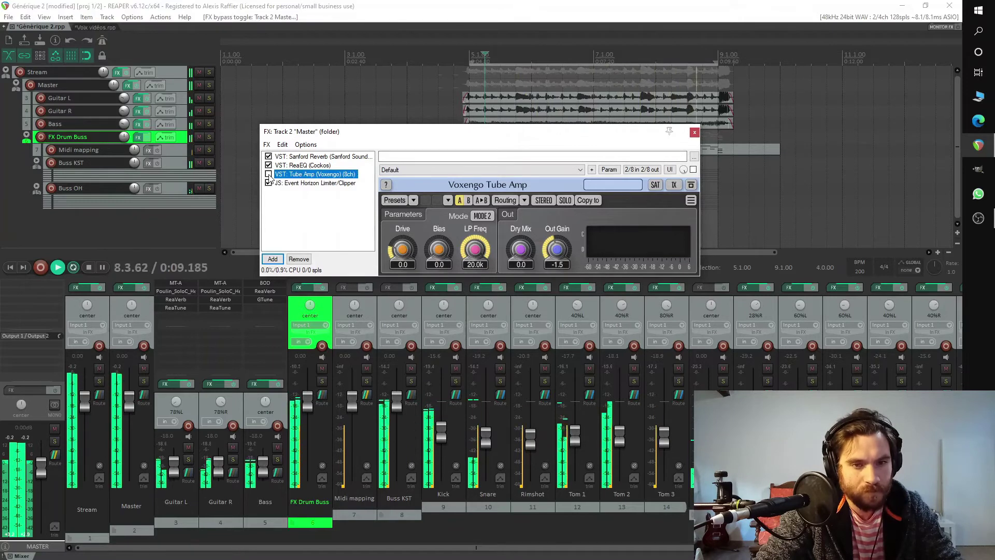
pyautogui.click(269, 174)
# - Set the Tube Amp's Drive to 11.3 and Bias to 28.4, and compare the result against bypass
pyautogui.moveTo(400, 249); pyautogui.dragTo(438, 228)
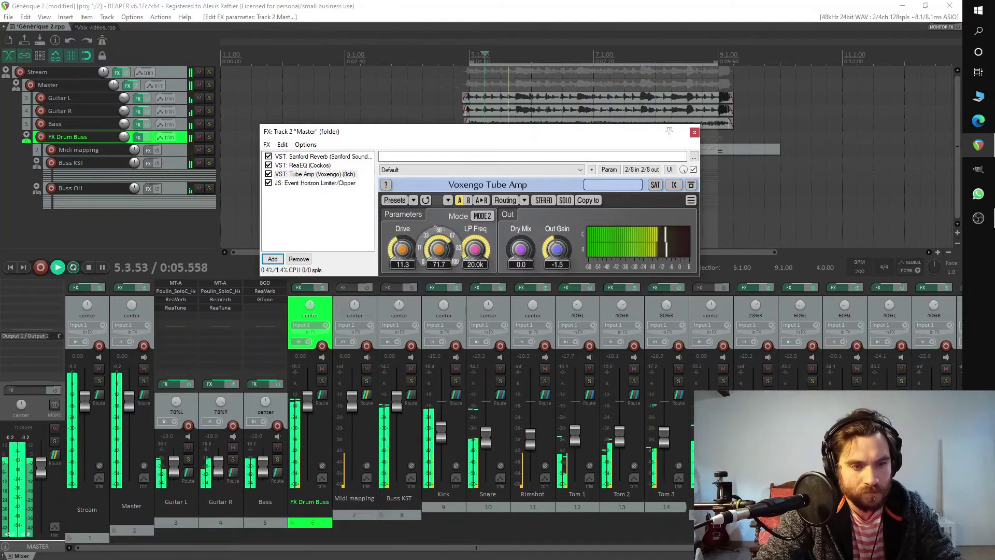
pyautogui.moveTo(438, 228); pyautogui.dragTo(438, 251)
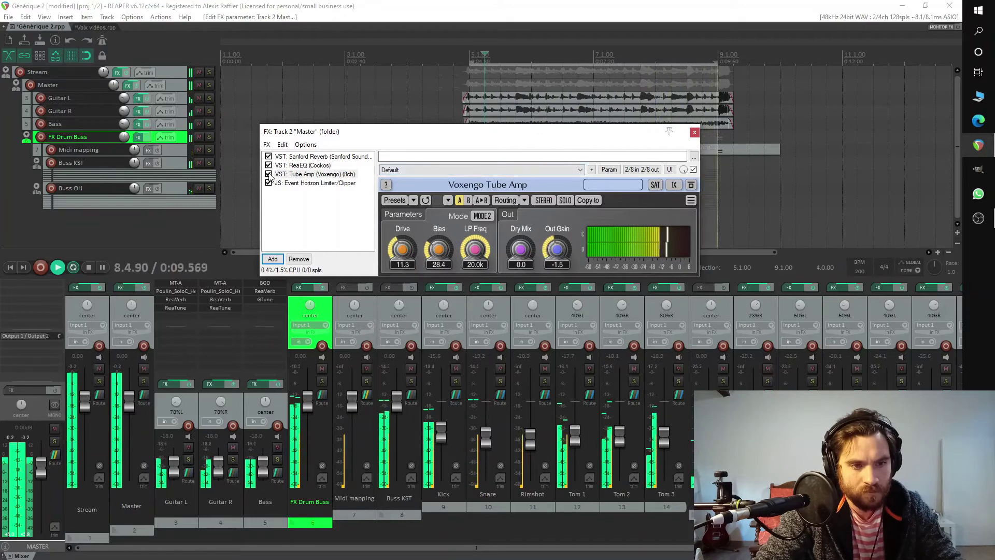
pyautogui.click(268, 175)
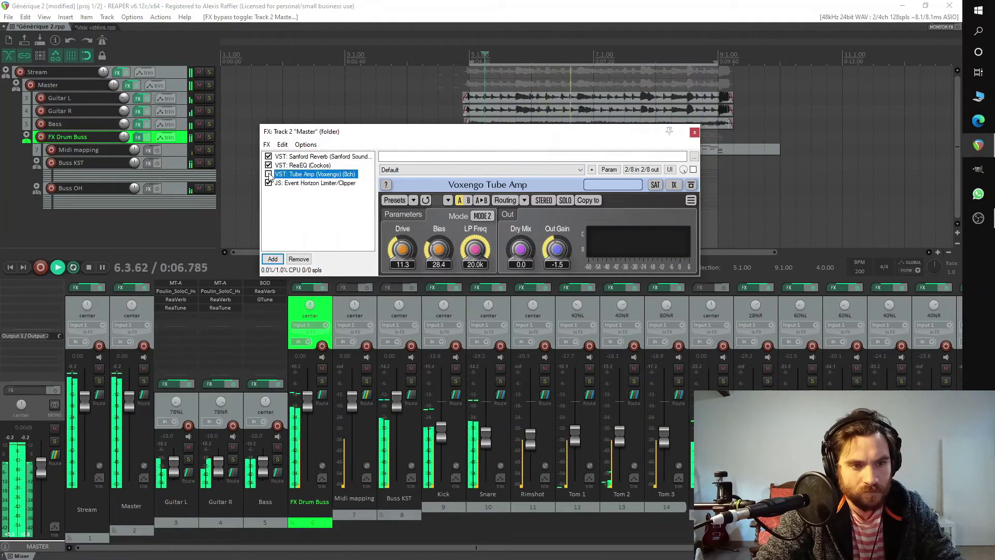
pyautogui.click(269, 175)
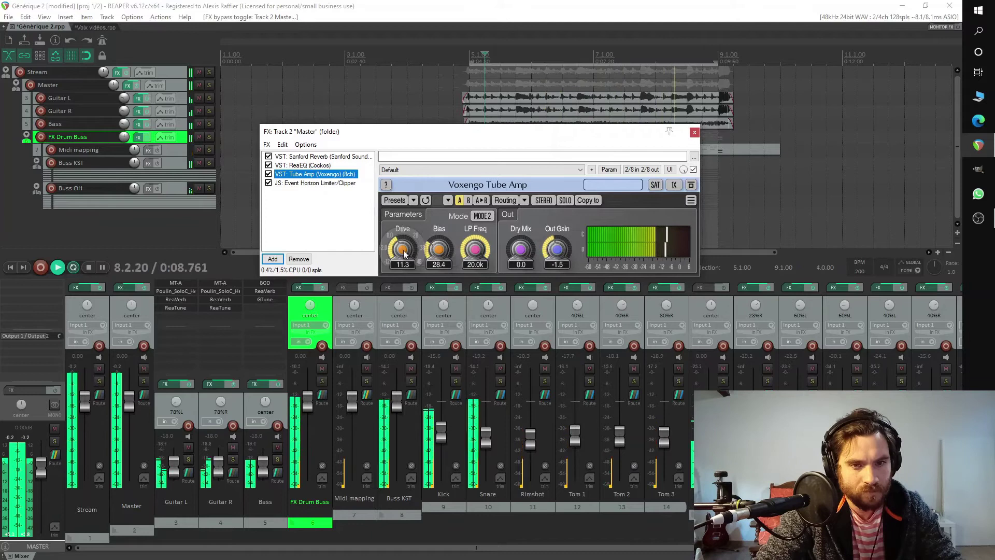
pyautogui.press('space')
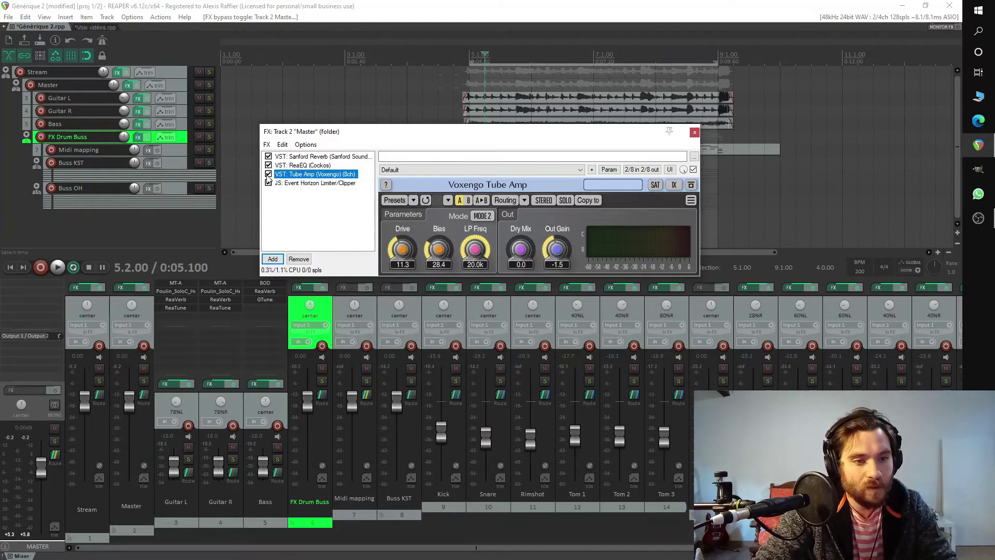
# - Add the SGA1566 plug-in to the Master track's effects and place it before the Event Horizon limiter
pyautogui.doubleClick(282, 245)
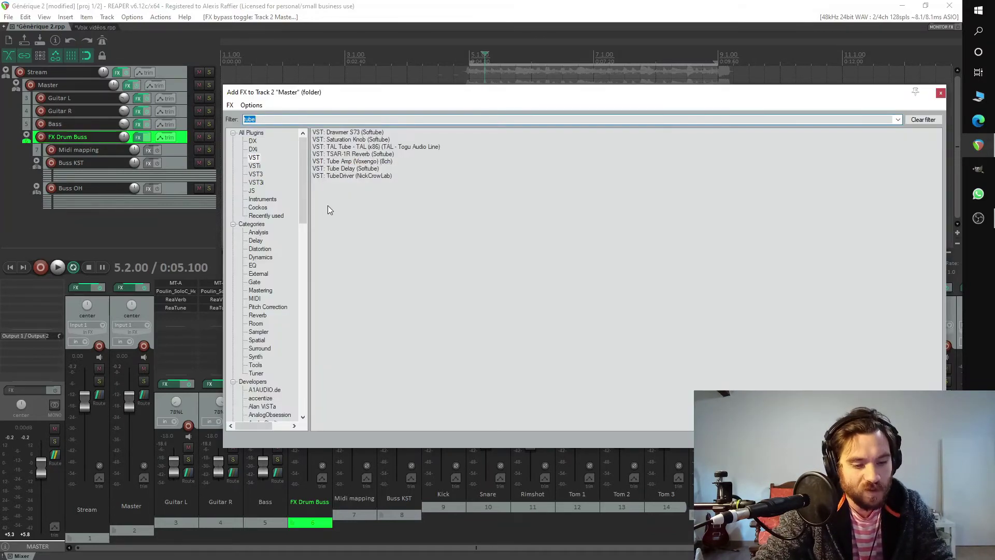
pyautogui.write('sga')
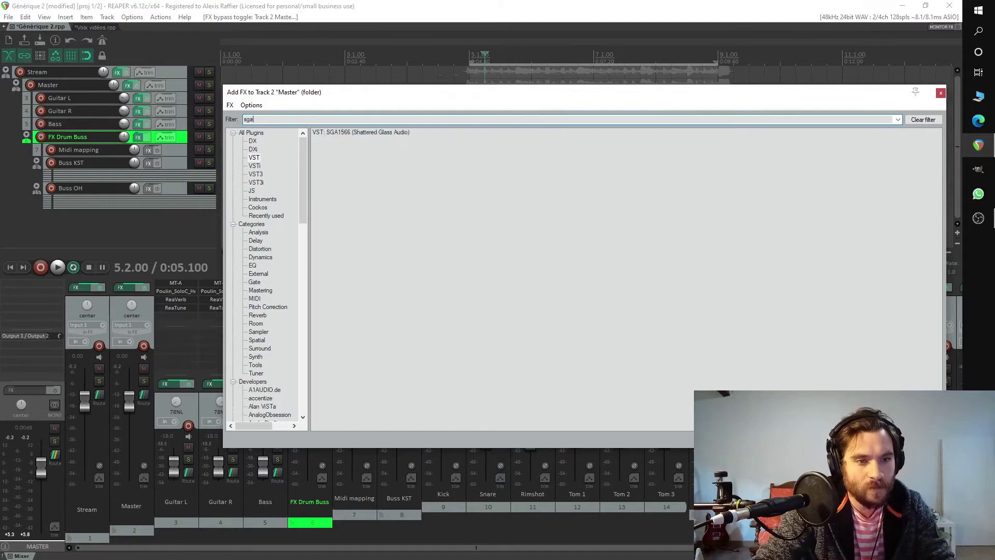
pyautogui.doubleClick(351, 133)
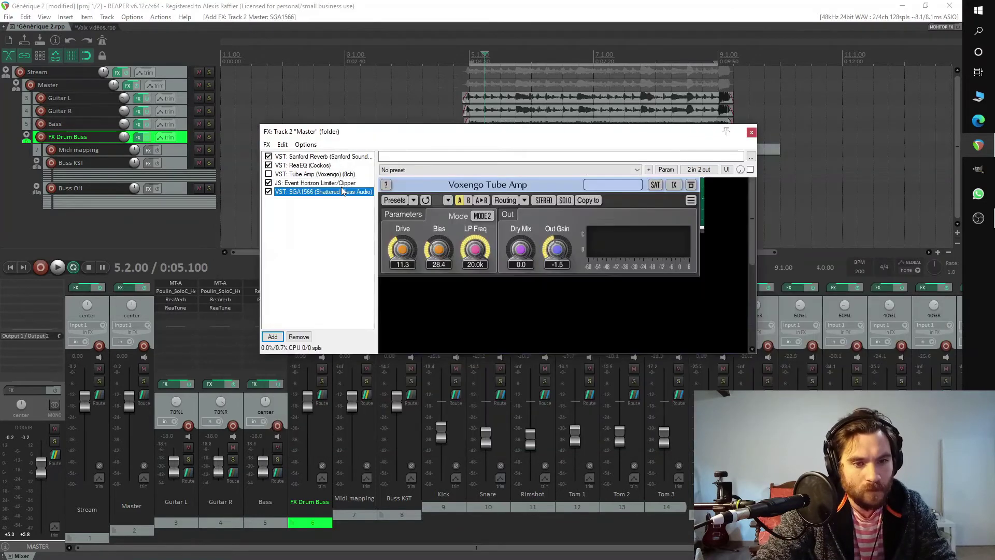
pyautogui.moveTo(304, 186); pyautogui.dragTo(304, 181)
# - Remove Tube Amp from the Master track's effects chain
pyautogui.click(311, 174)
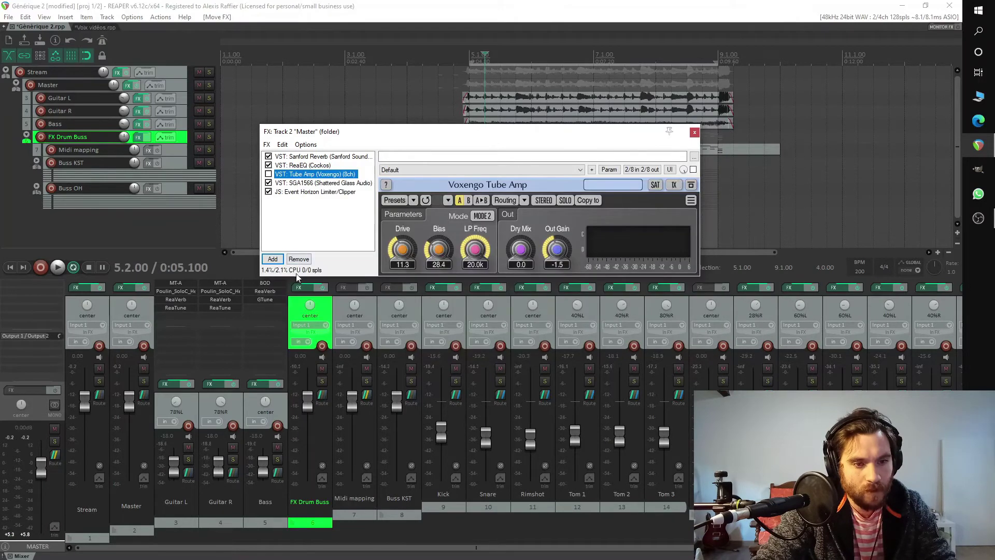
pyautogui.click(299, 259)
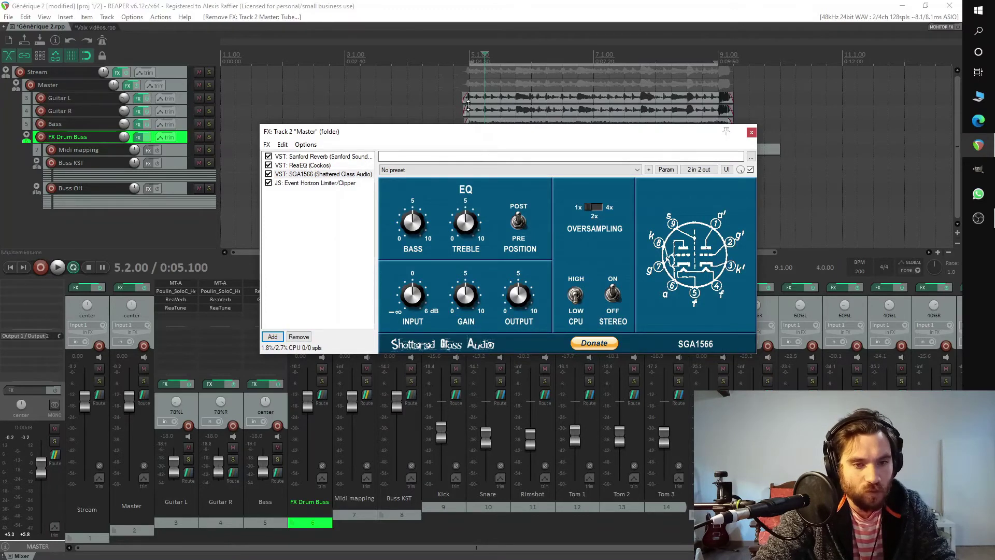
pyautogui.moveTo(455, 136); pyautogui.dragTo(483, 149)
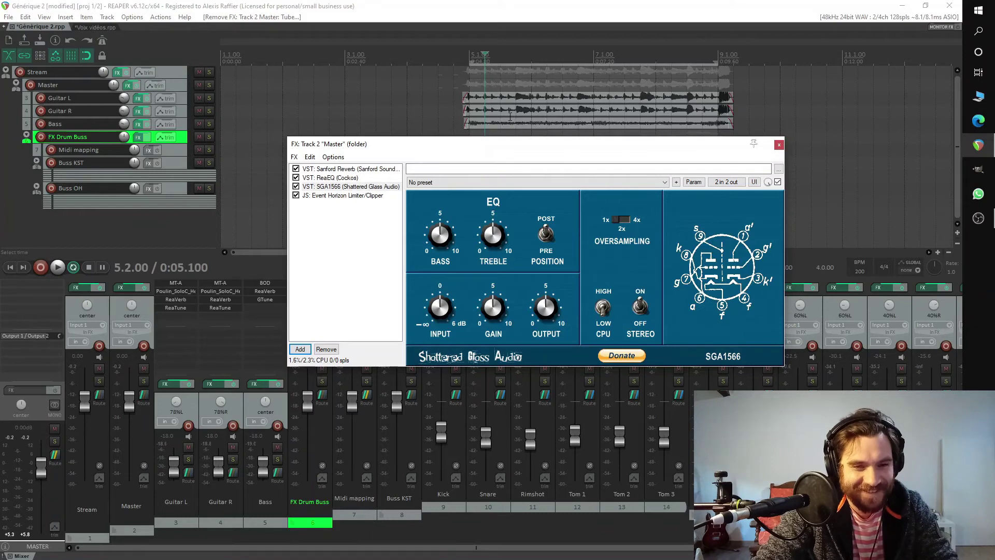
# - Play the loop and compare the Master sound repeatedly with SGA1566 bypassed and enabled
pyautogui.click(487, 15)
pyautogui.press('space')
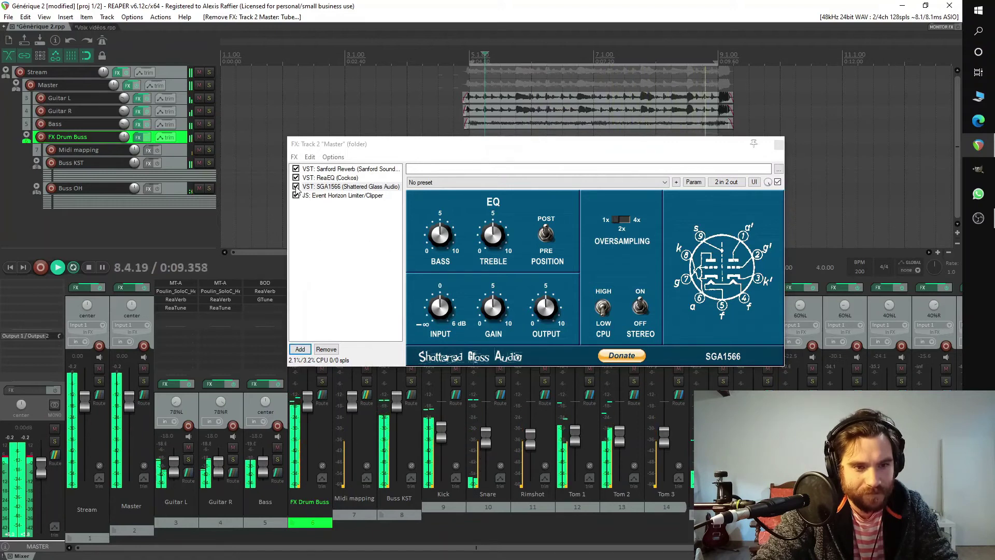
pyautogui.click(297, 187)
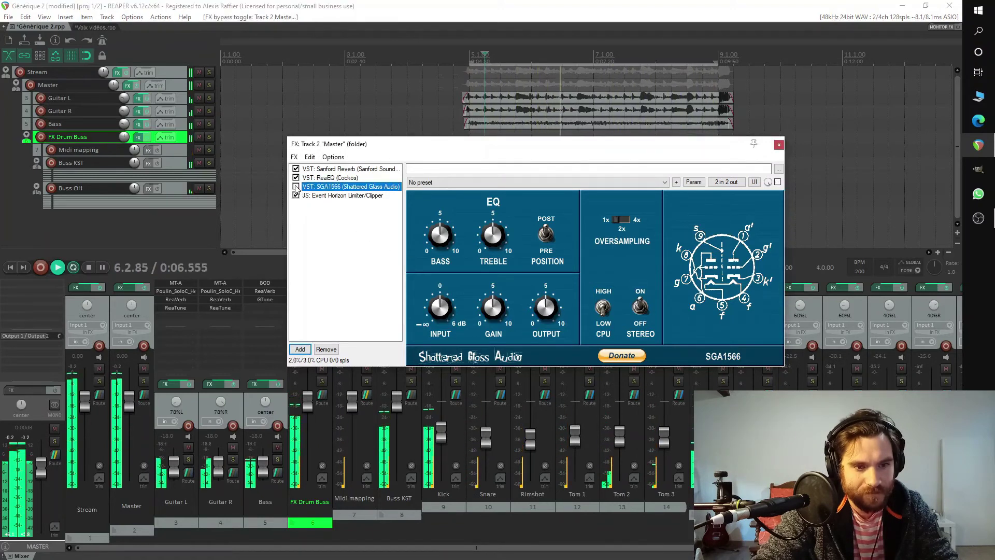
pyautogui.click(296, 186)
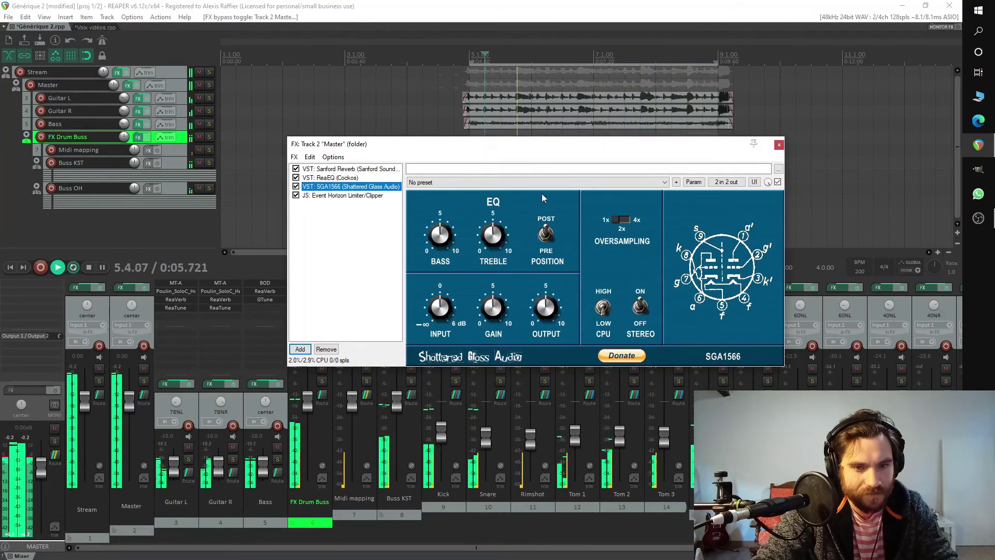
pyautogui.click(435, 249)
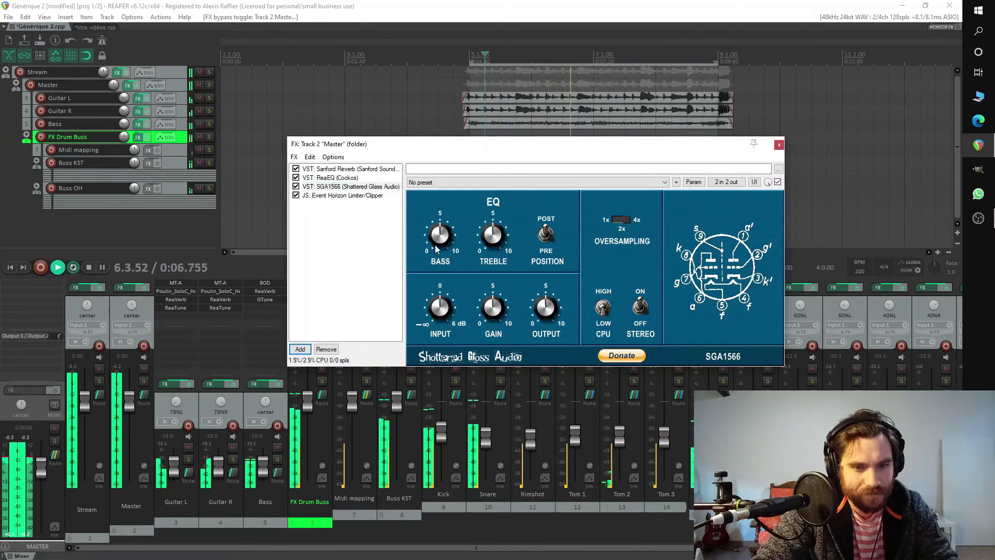
pyautogui.click(297, 187)
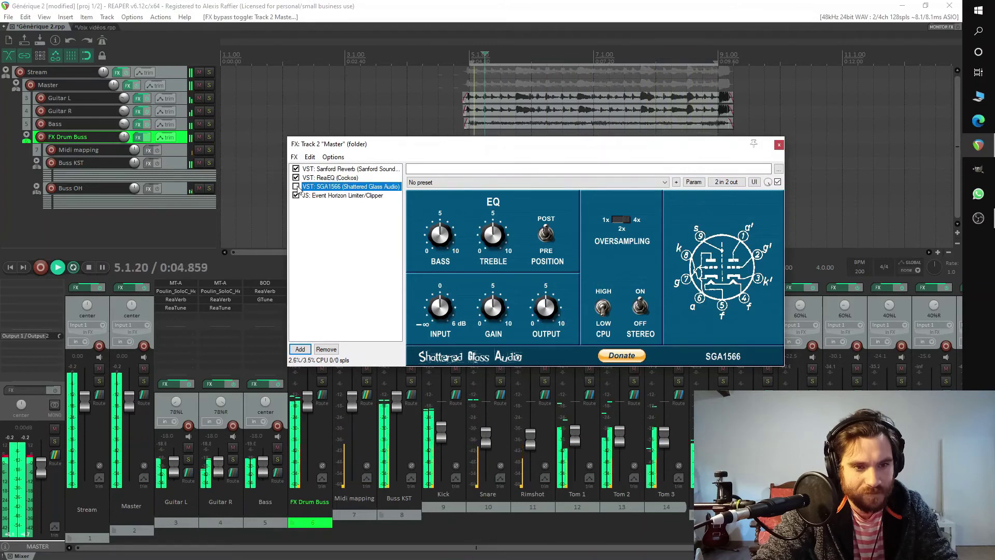
pyautogui.click(296, 186)
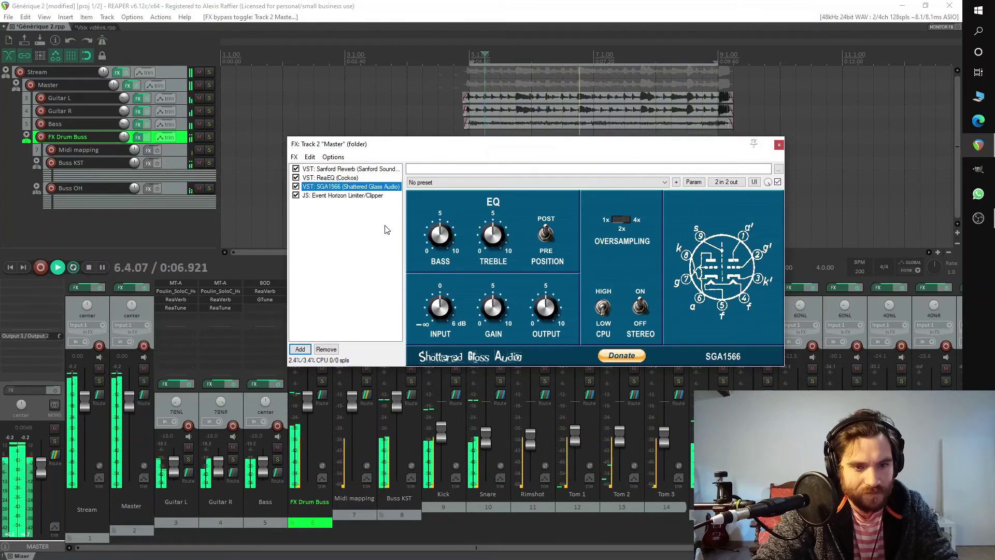
# - Adjust the SGA1566's EQ and level knobs, compare against bypass, and close the Master effects chain with the plug-in enabled
pyautogui.click(437, 237)
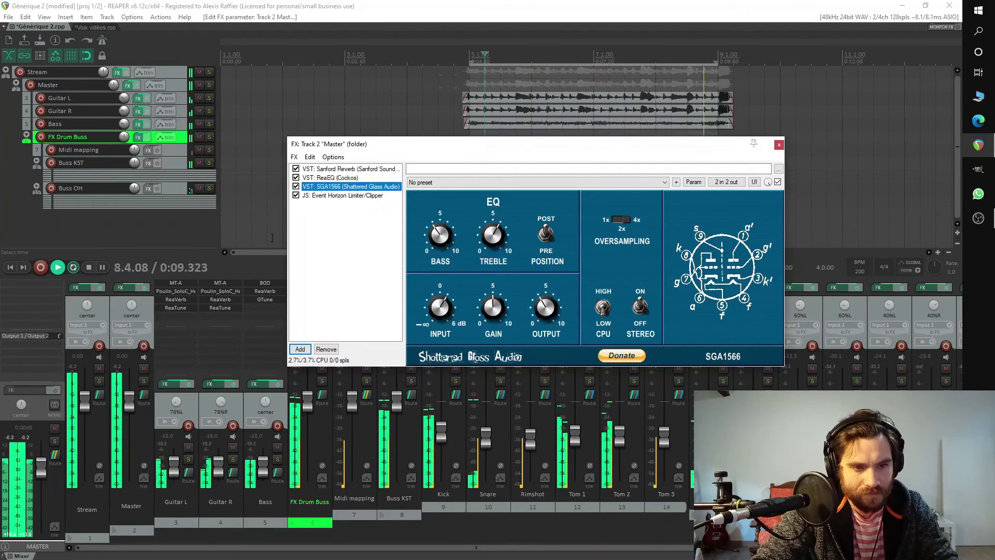
pyautogui.click(296, 187)
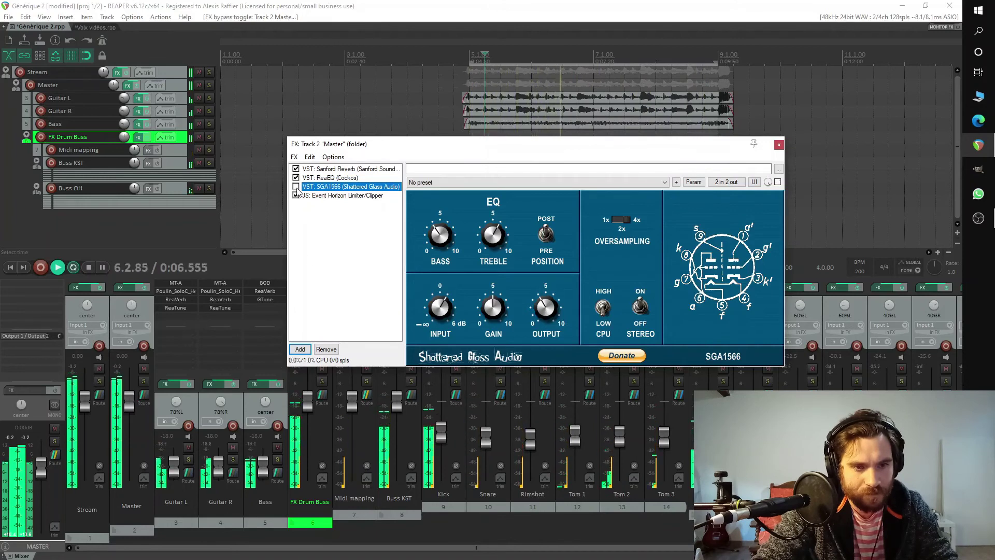
pyautogui.click(363, 251)
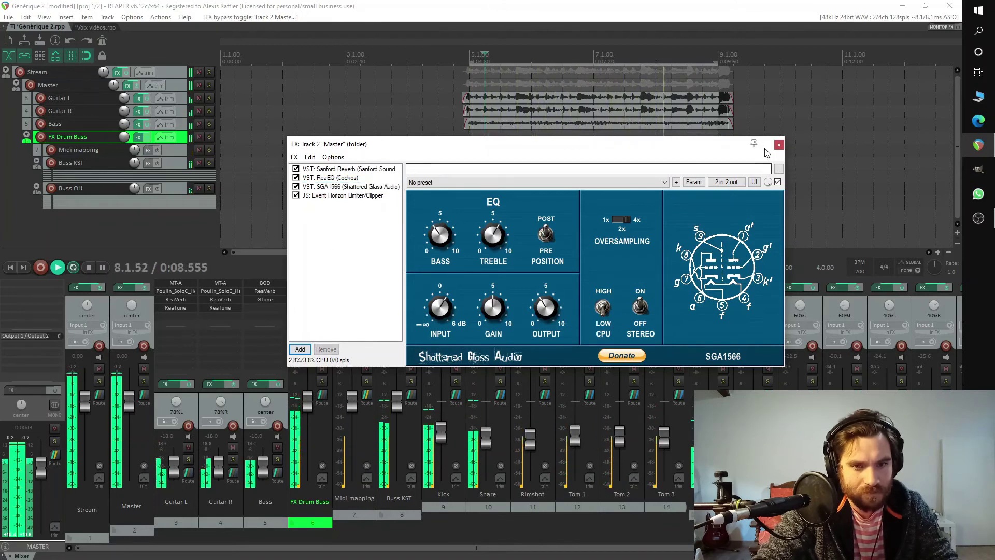
pyautogui.click(778, 144)
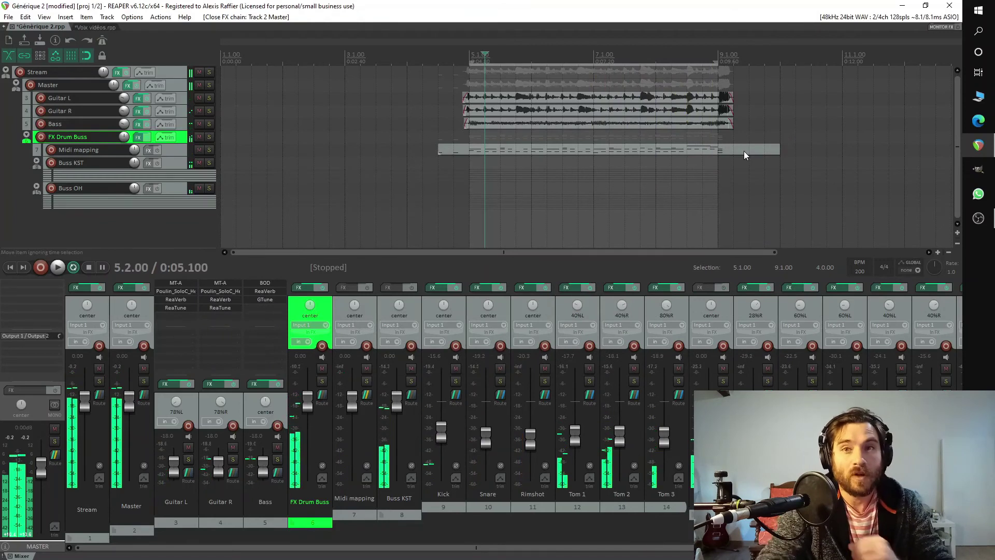